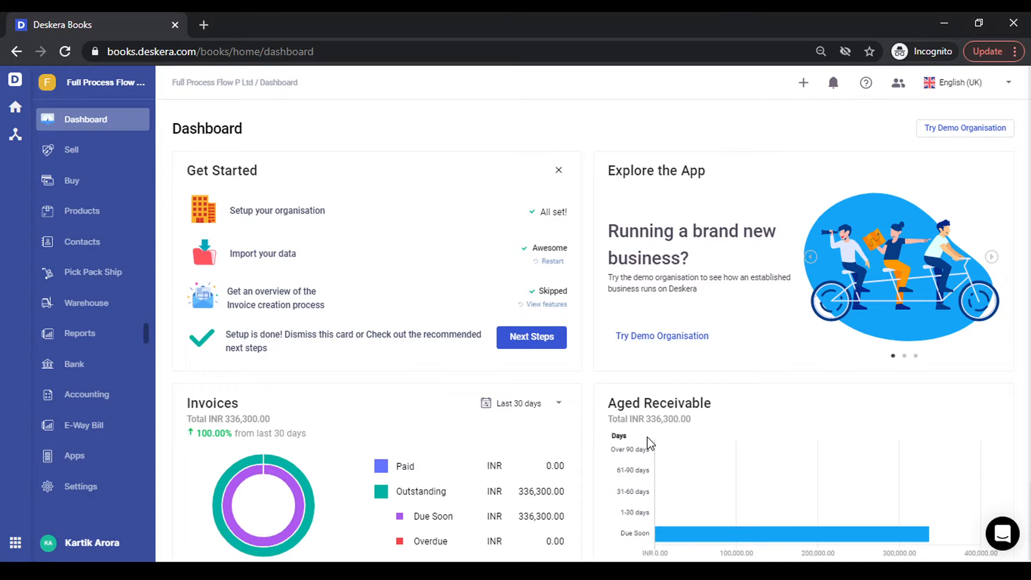
- Start a bank statement import for the HDFC account and download the sample import file
click(102, 371)
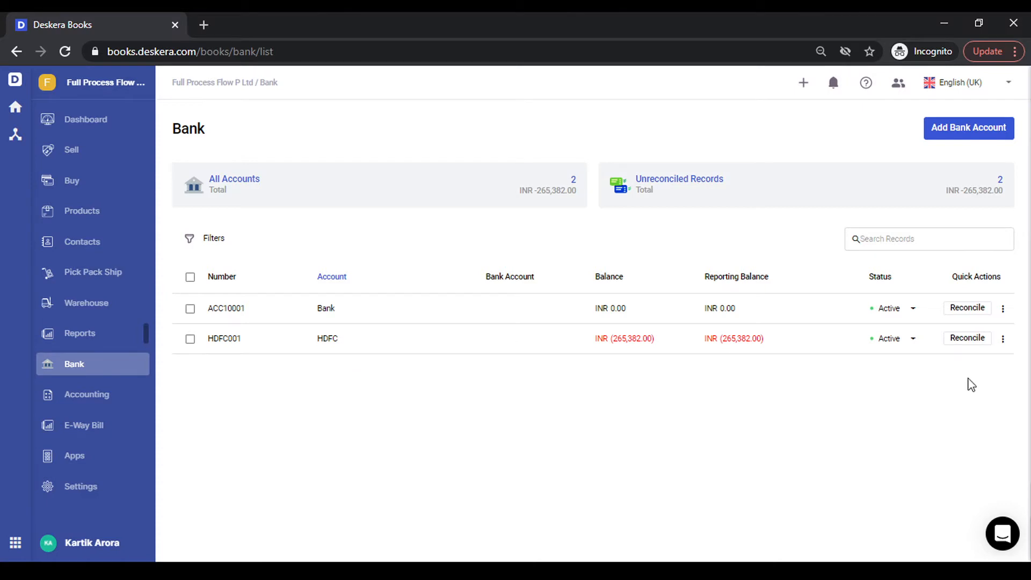
click(1003, 339)
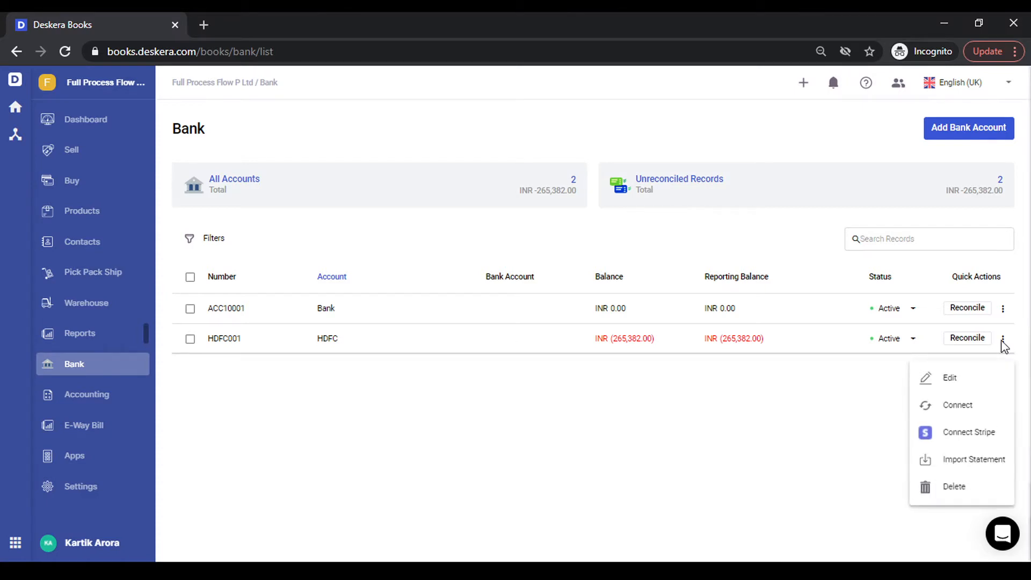
click(961, 469)
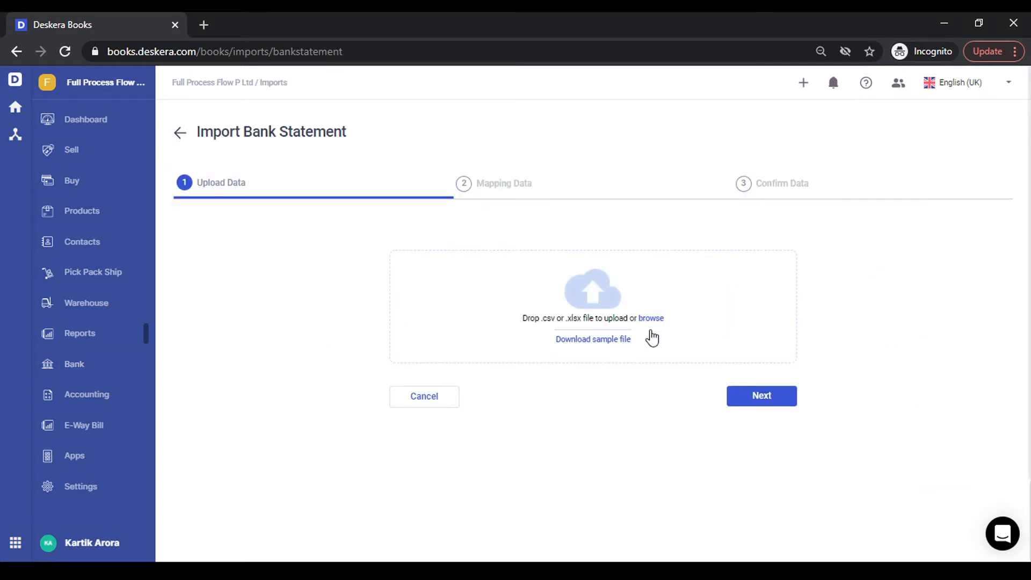
click(574, 351)
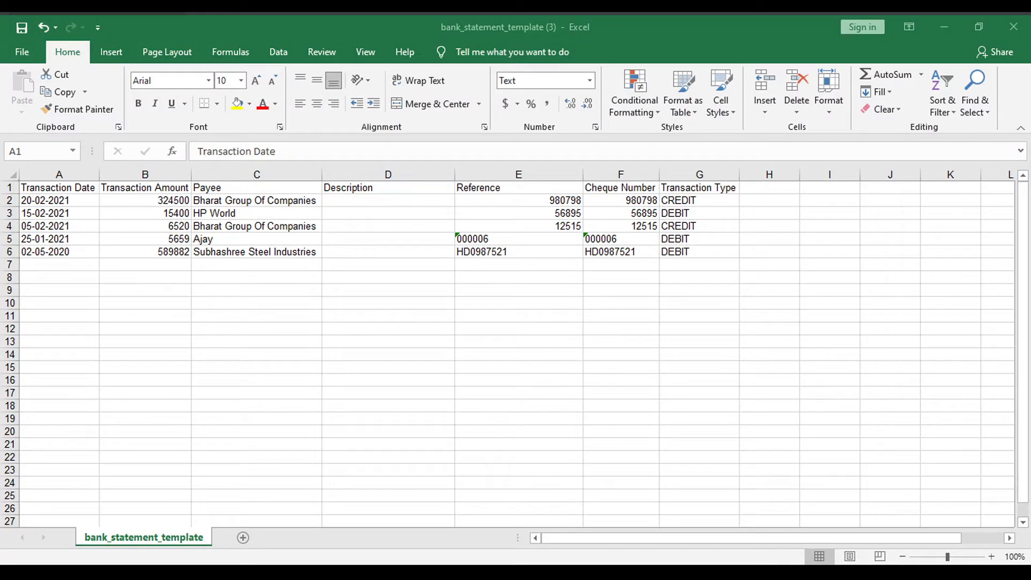
- Examine the column headers of the bank statement template in Excel, from Transaction Date through Cheque Number
click(443, 338)
key(ctrl+Left)
key(ctrl+Up)
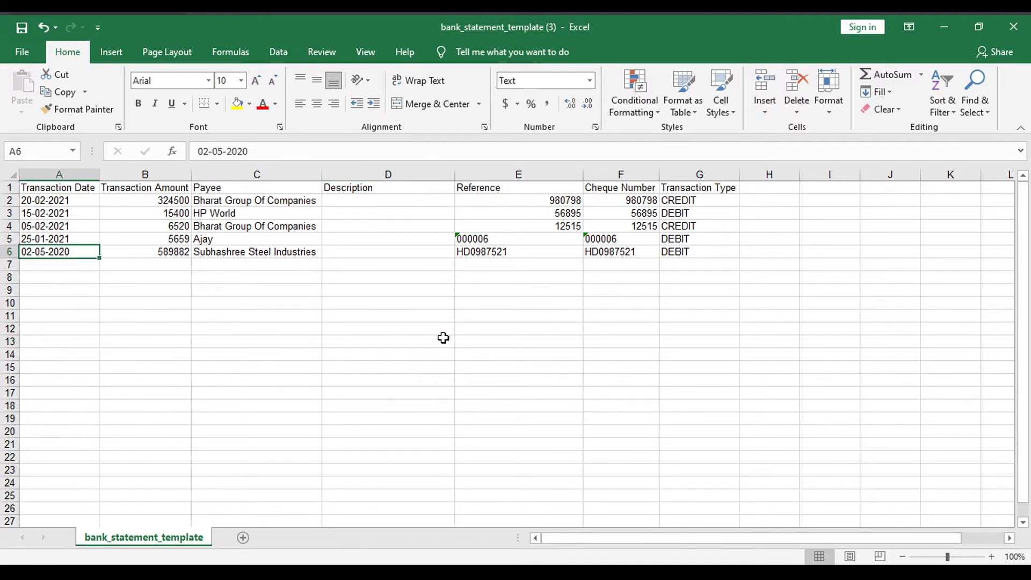
key(ctrl+Up)
key(Right)
key(Right)
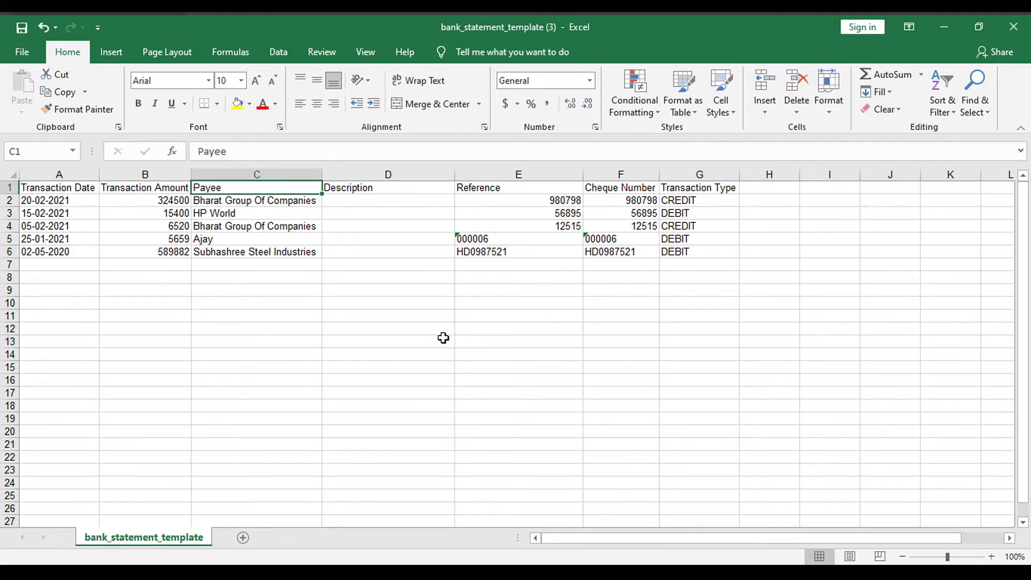
key(Right)
key(Right)
key(Right)
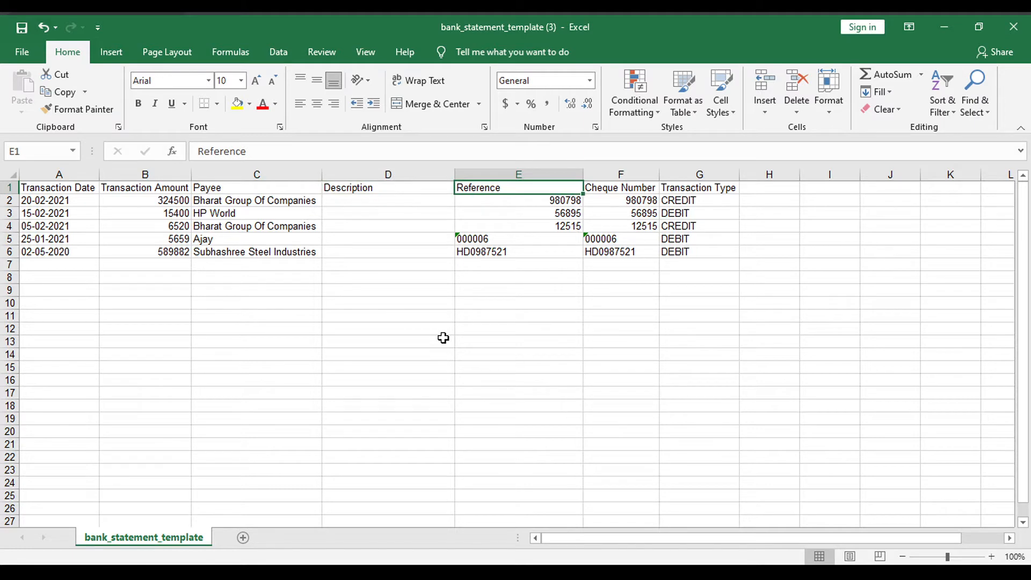
key(Right)
key(Left)
key(Left)
key(Left)
key(Left)
key(Left)
key(Left)
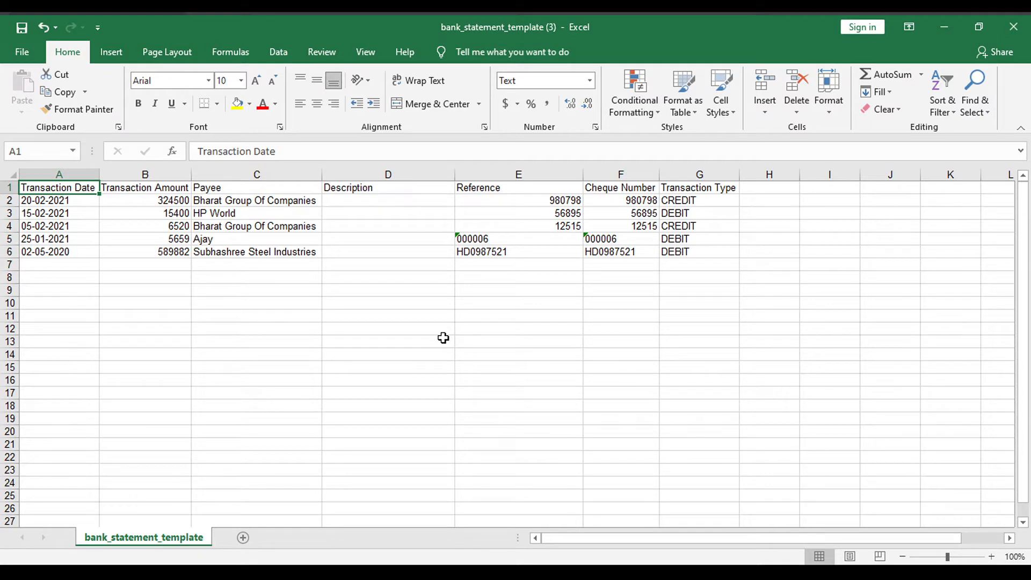
- Switch back to Deskera Books, upload bank_statement_template (3).xlsx as the bank statement and continue to the data mapping
key(alt+Tab)
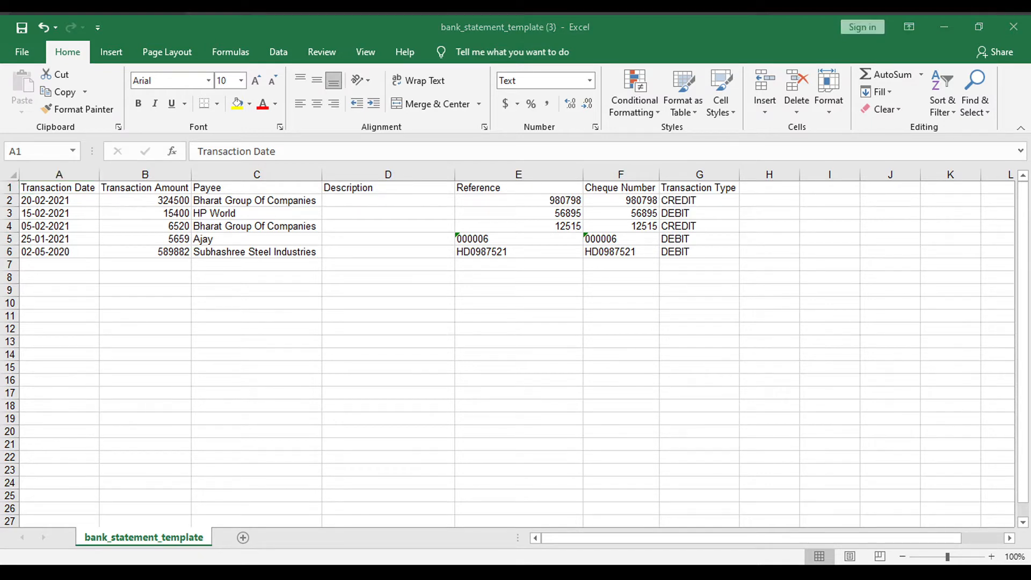
key(alt+Tab)
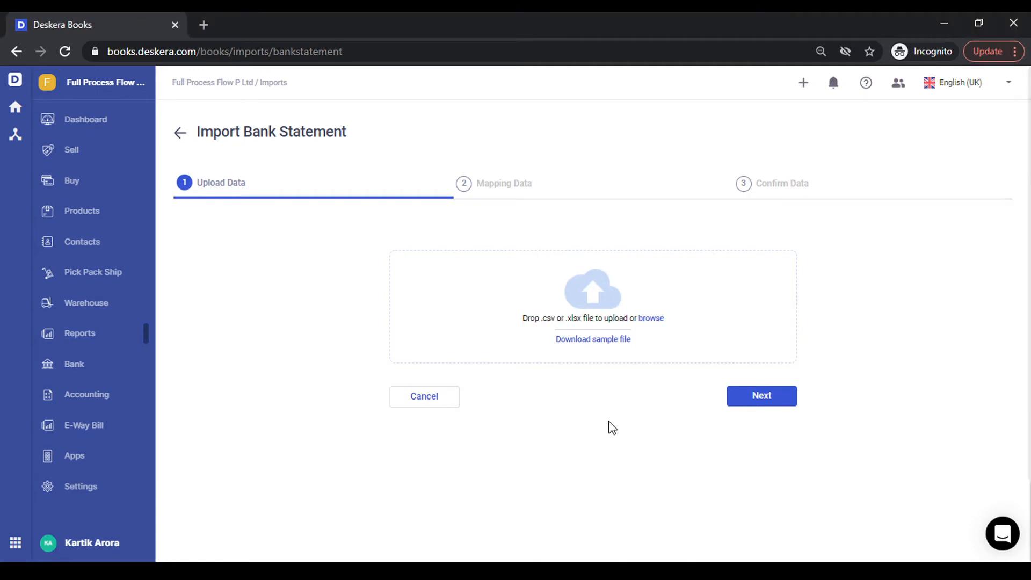
click(651, 319)
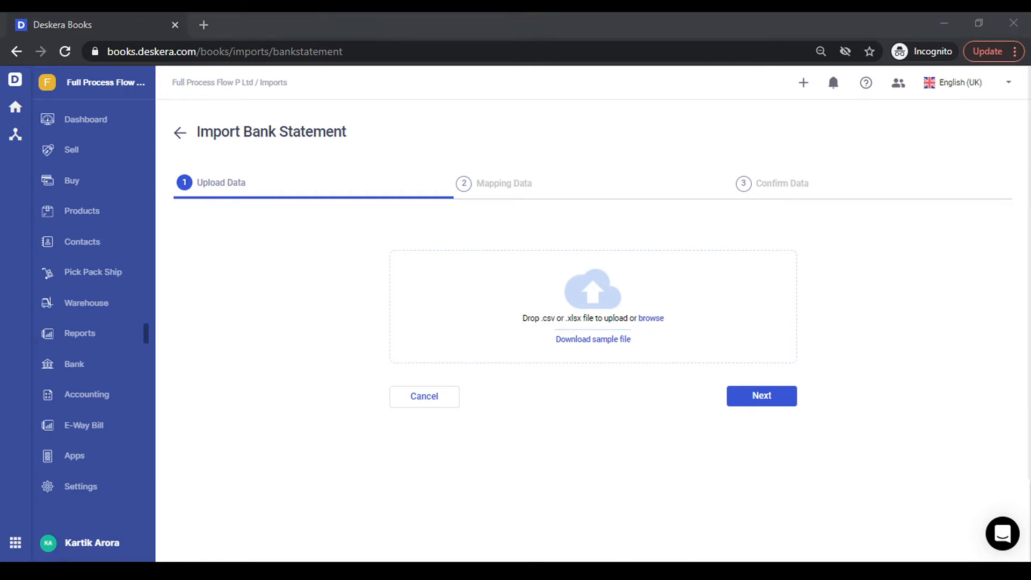
key(Return)
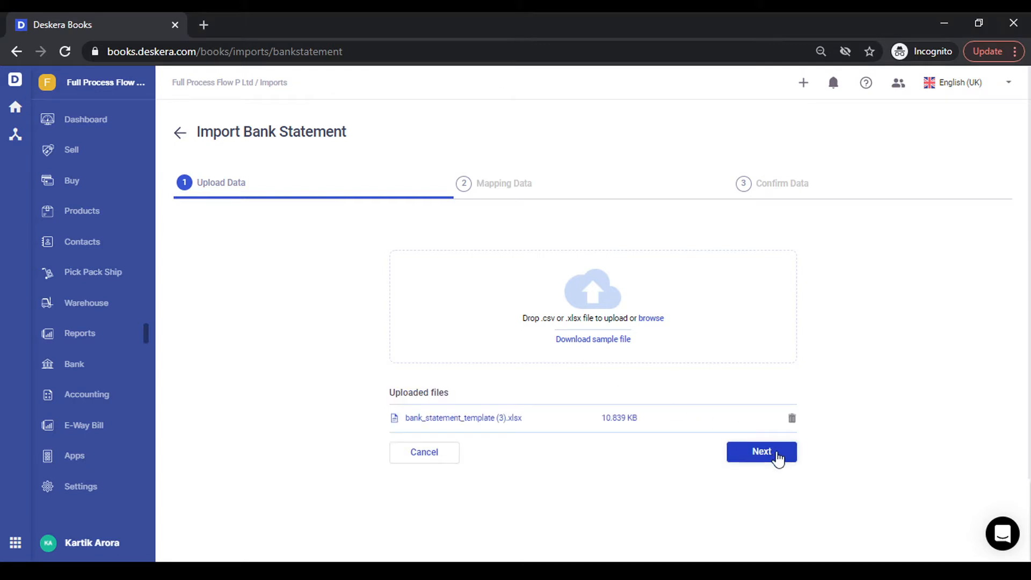
click(777, 457)
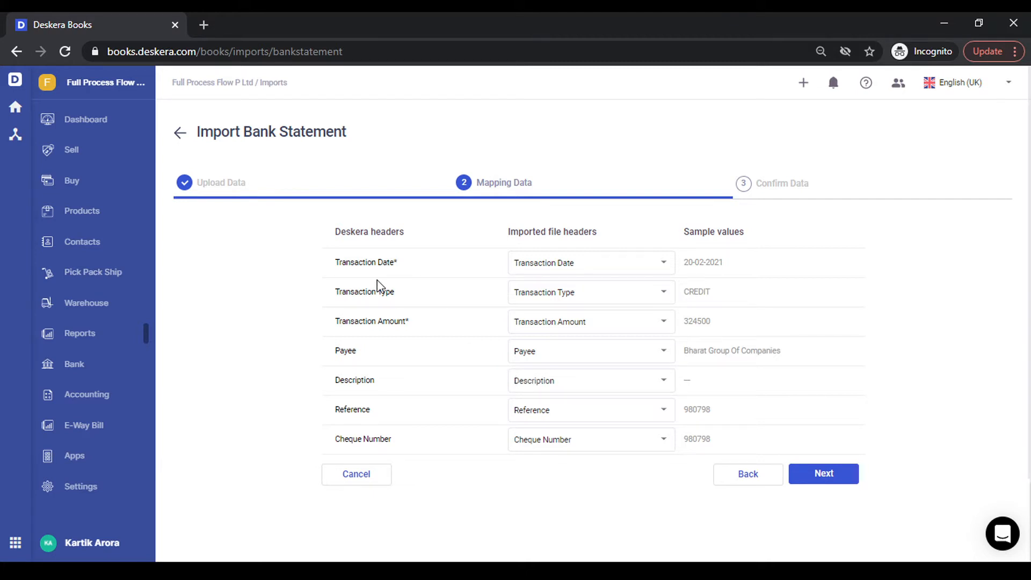
- Check the Transaction Date header options, accept the existing header mapping and submit the bank statement import
click(655, 266)
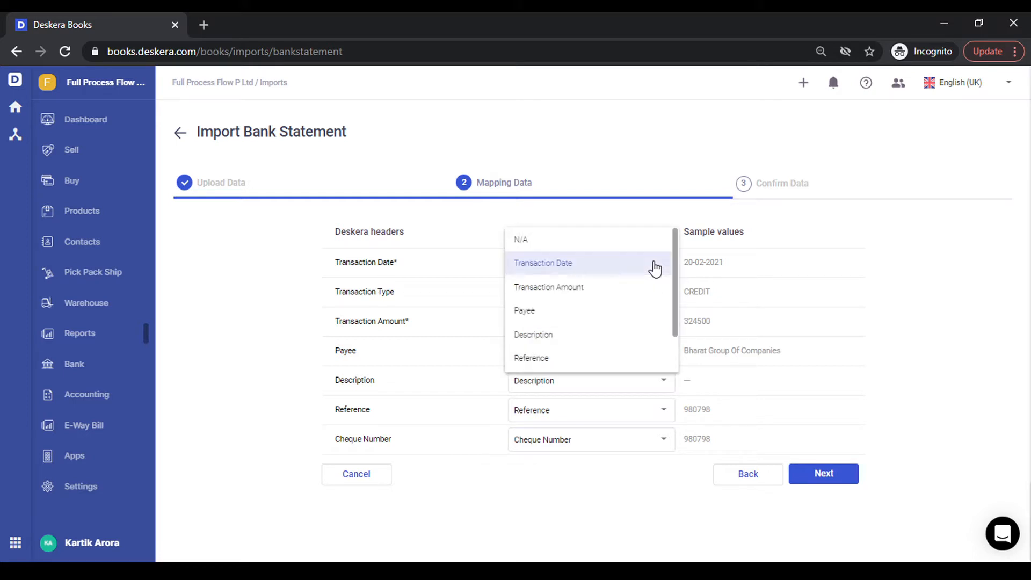
click(294, 305)
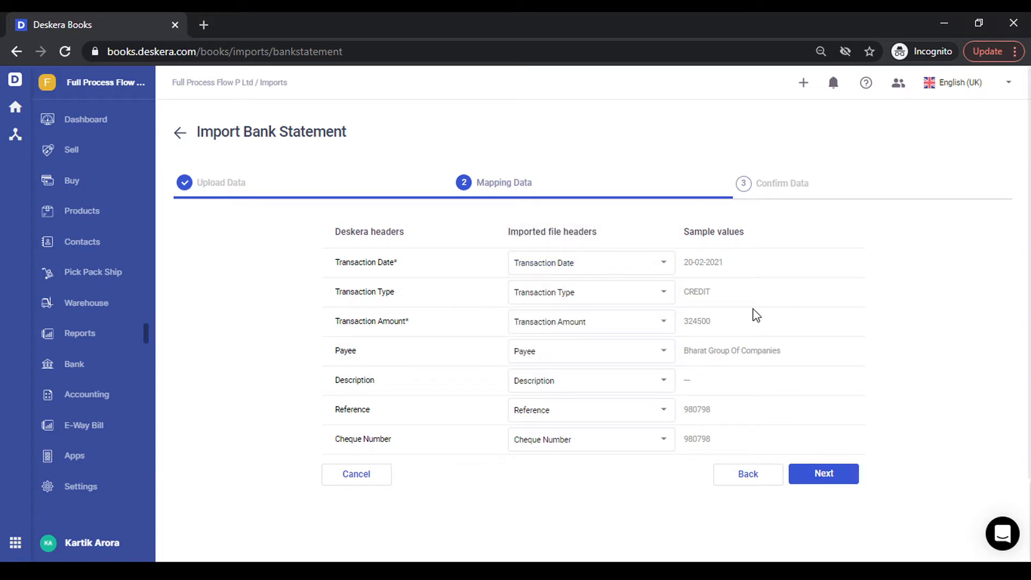
click(827, 474)
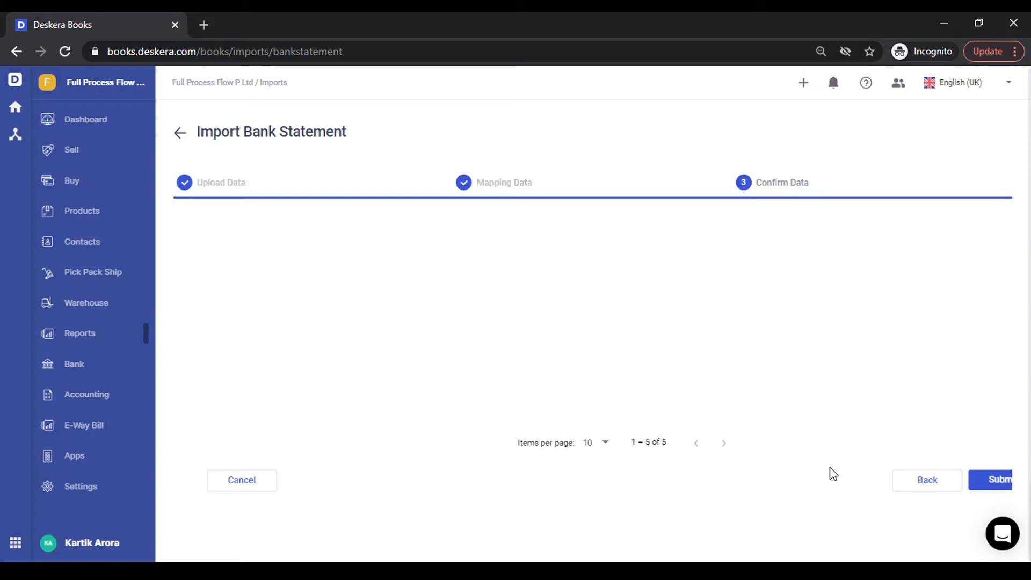
click(984, 486)
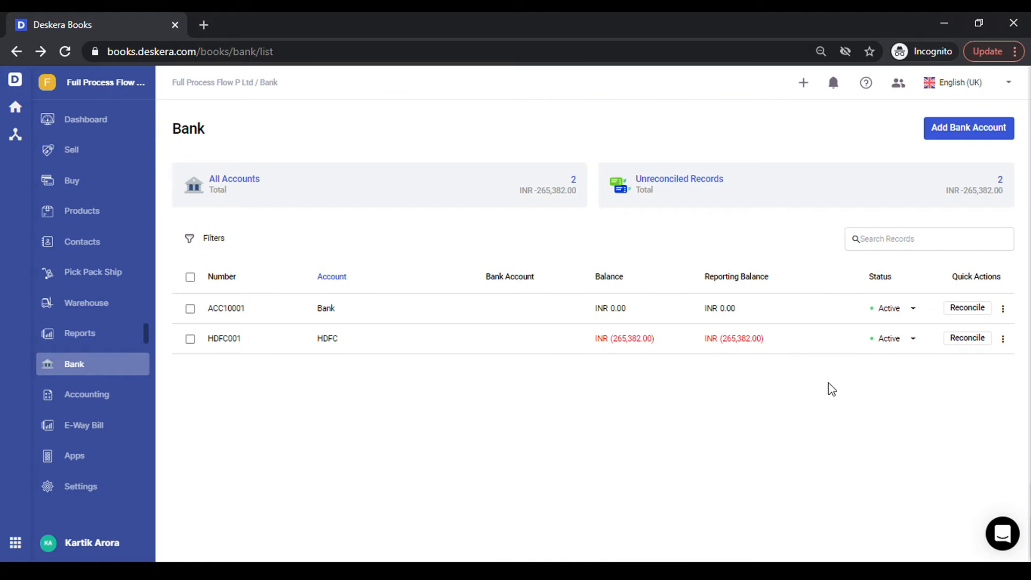
- Open the reconciliation of the HDFC account and collapse the side navigation
click(975, 344)
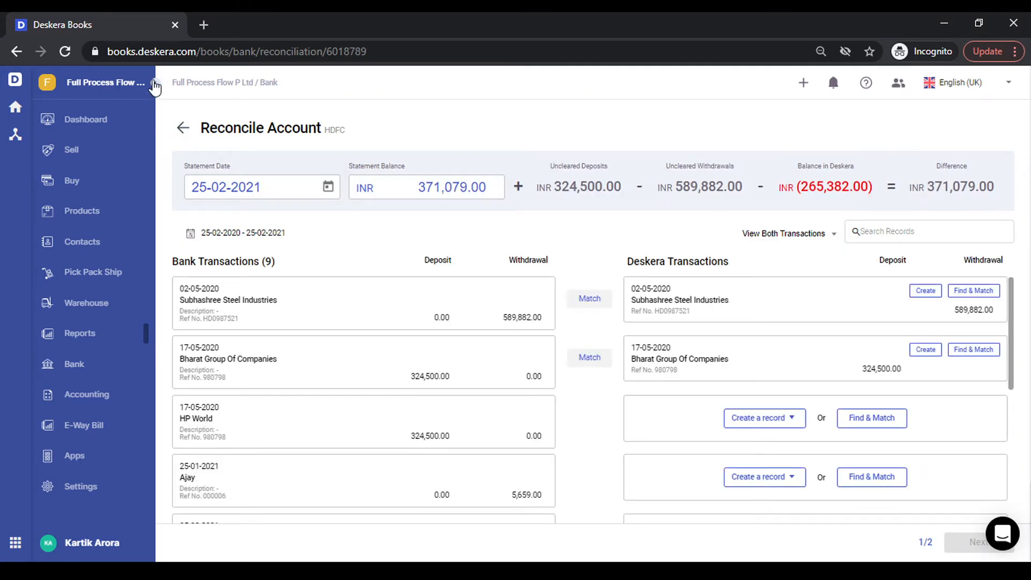
click(154, 83)
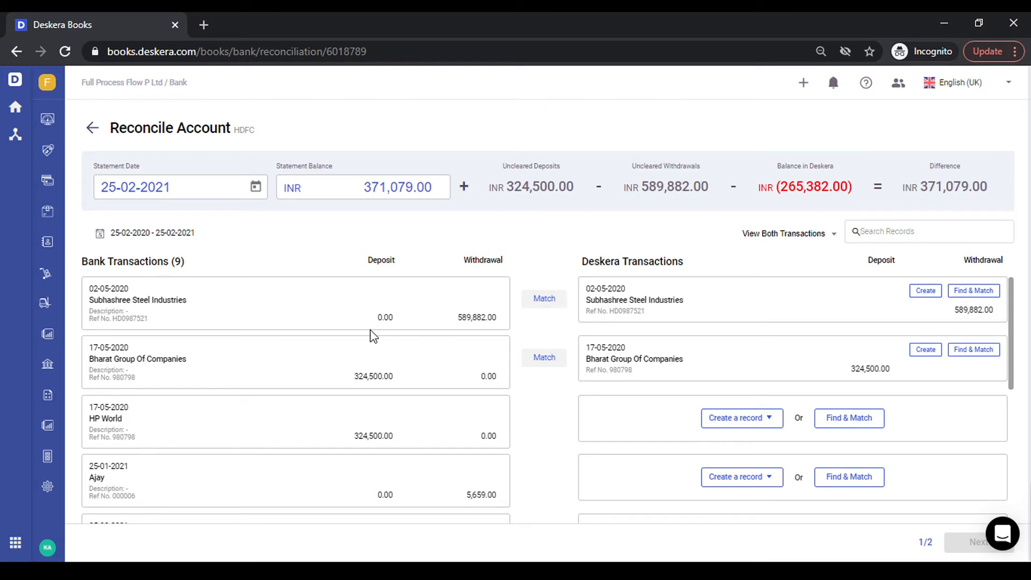
- Compare the listed bank transactions with their Deskera counterparts, checking which entries have a match and which have none
triple_click(116, 301)
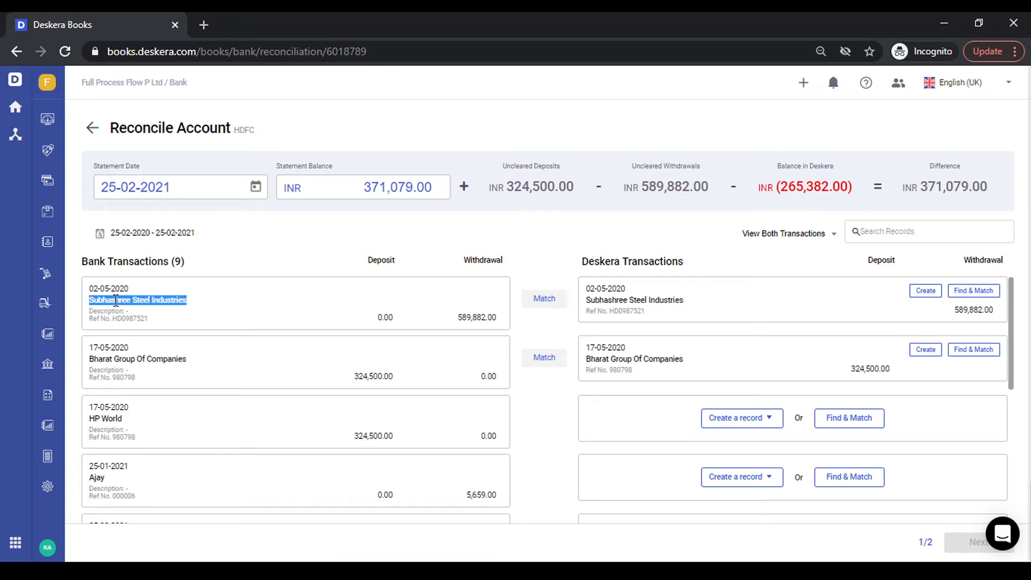
click(480, 327)
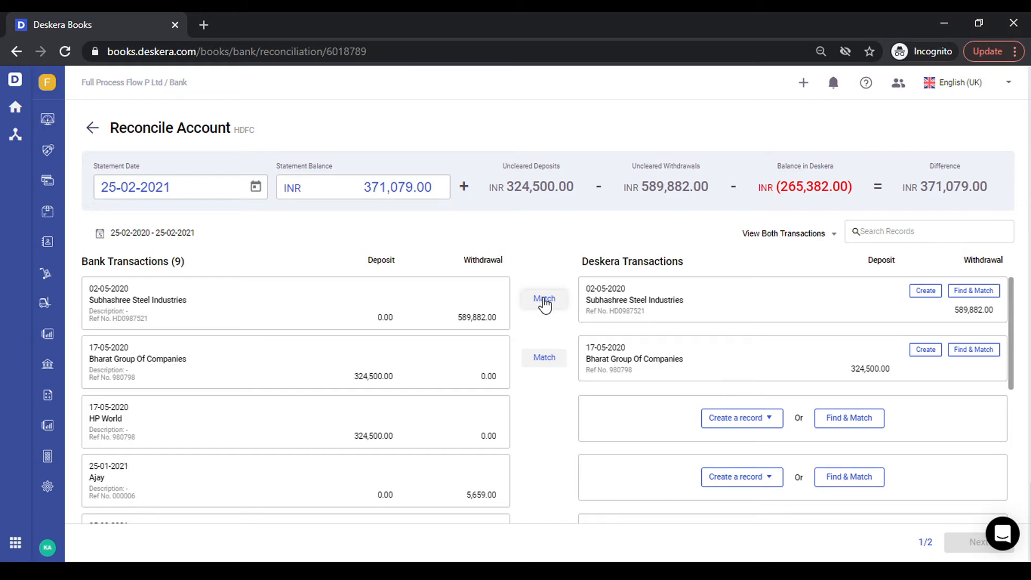
triple_click(160, 359)
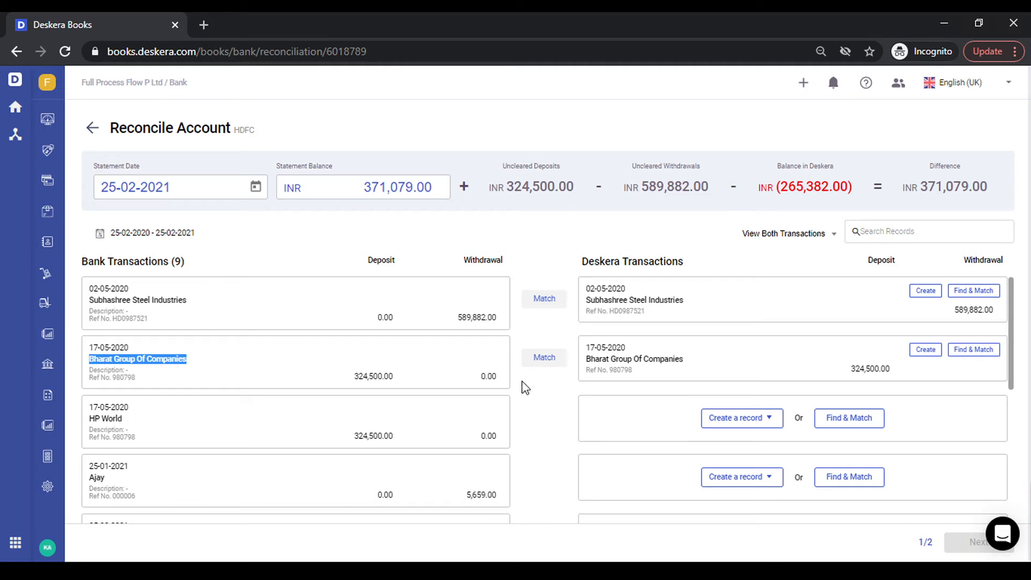
click(230, 375)
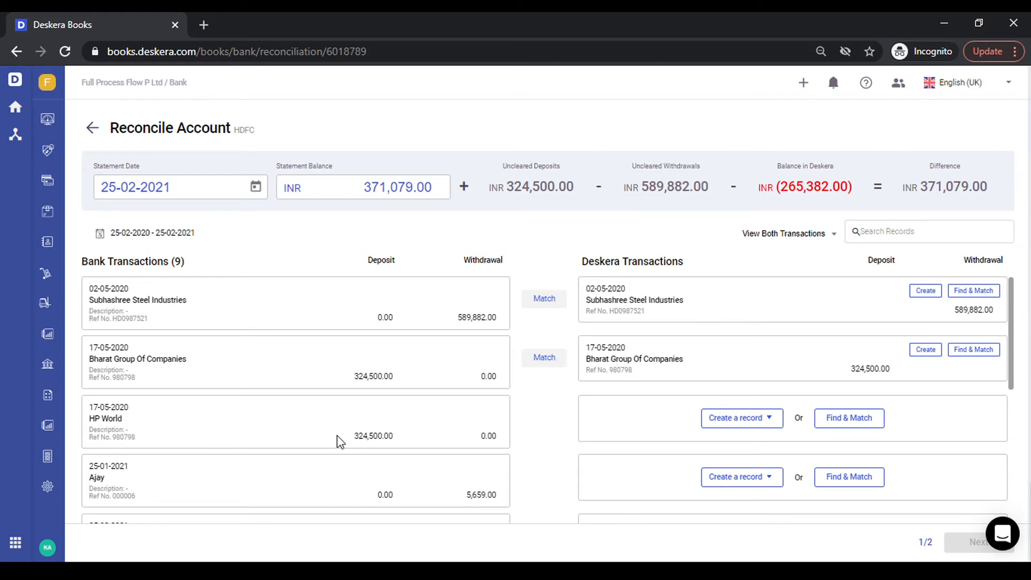
scroll(338, 440, down, 1)
scroll(339, 441, down, 2)
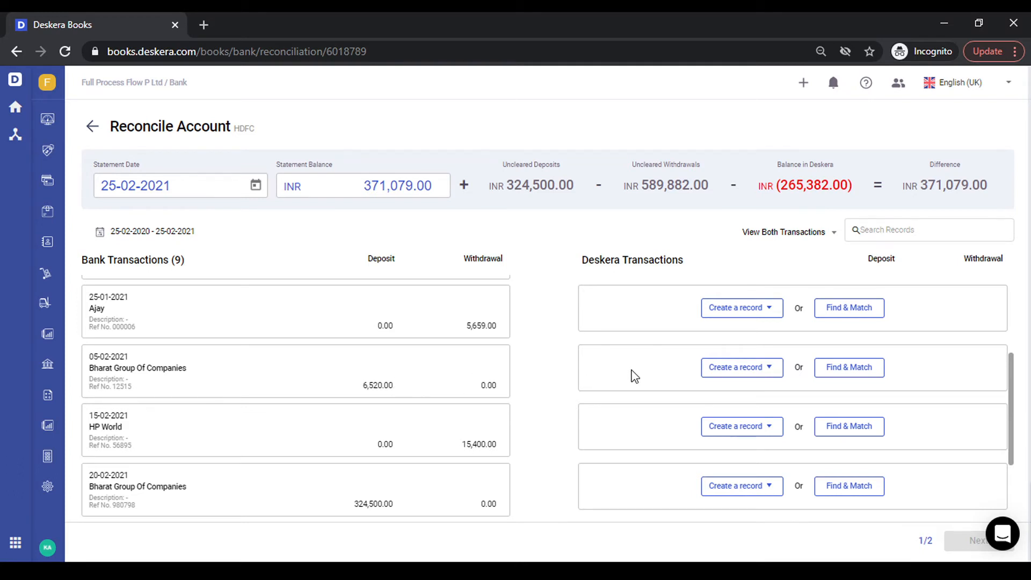
scroll(633, 374, up, 3)
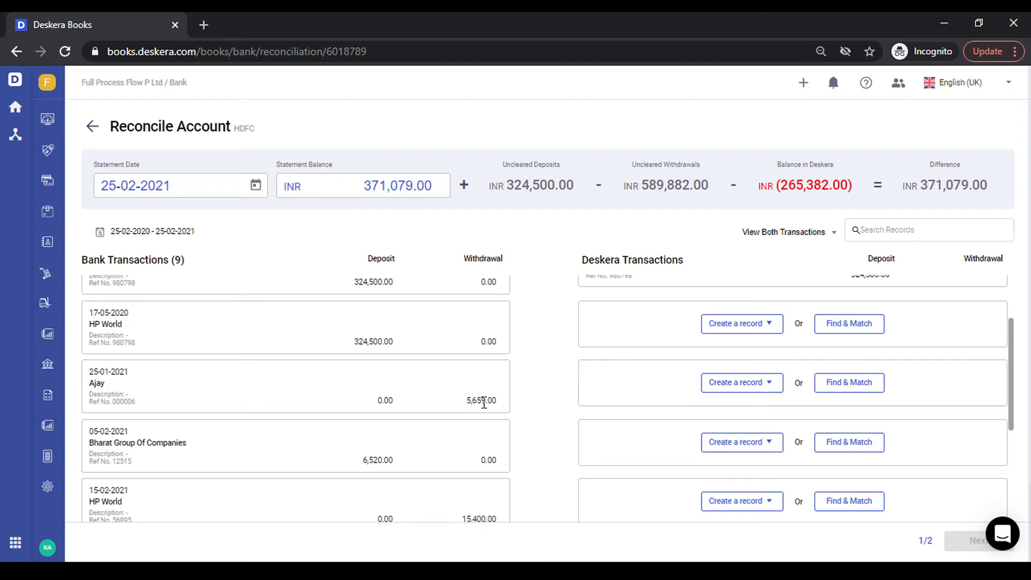
- Start a Direct Expense record for the unmatched 25-01-2021 bank withdrawal and choose that transaction's payee as the contact
click(772, 391)
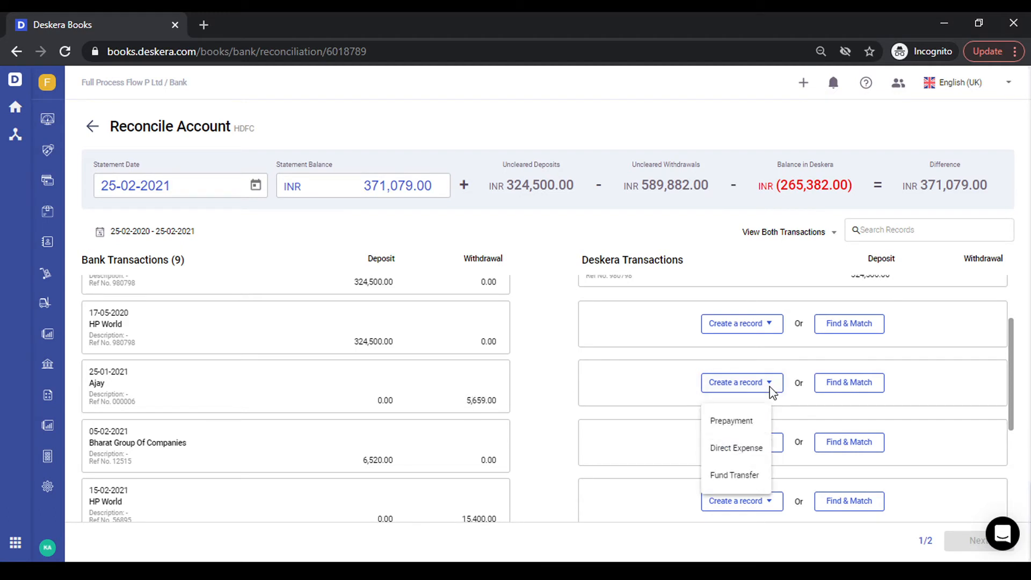
click(751, 453)
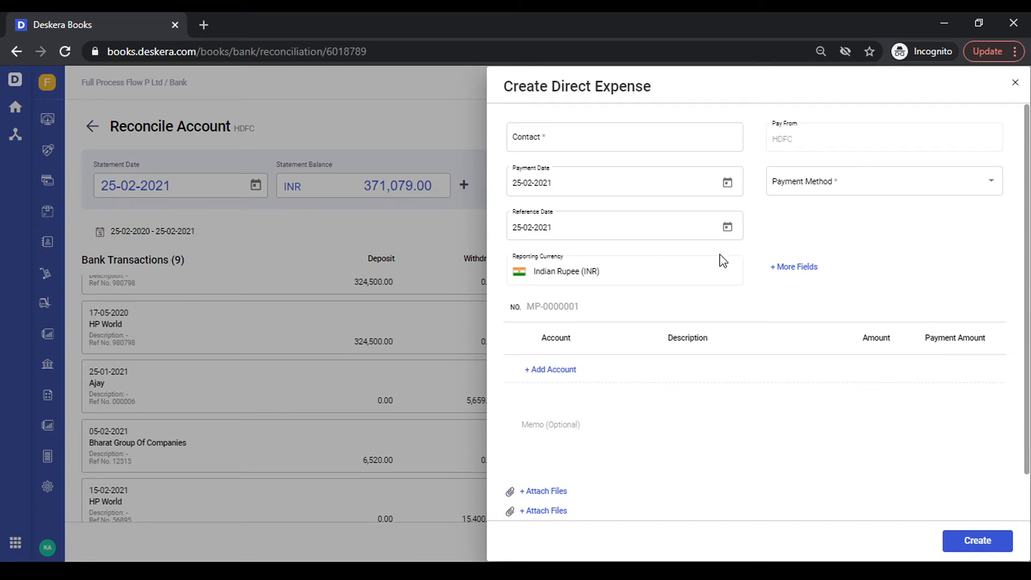
click(702, 140)
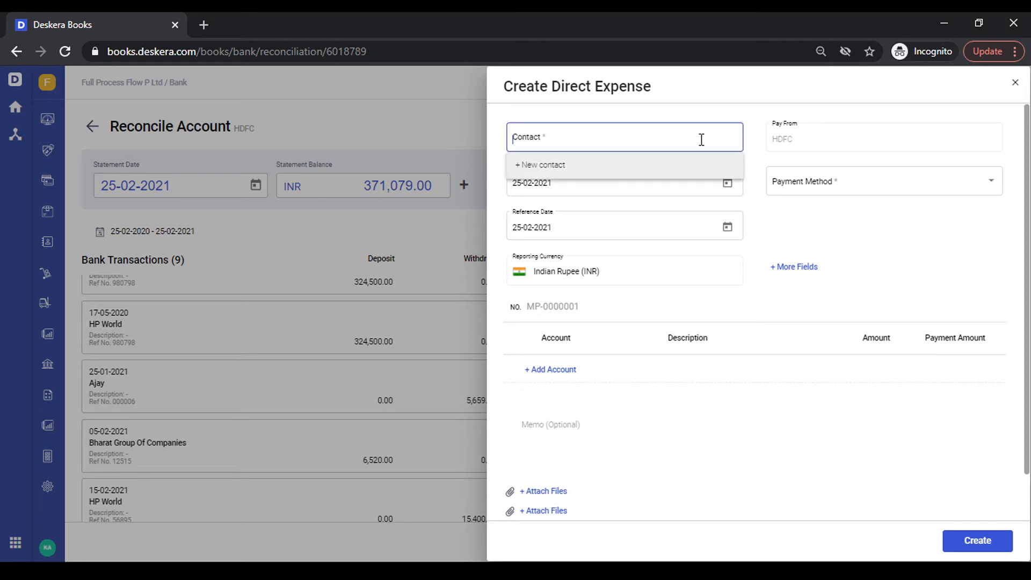
text(aj)
click(601, 199)
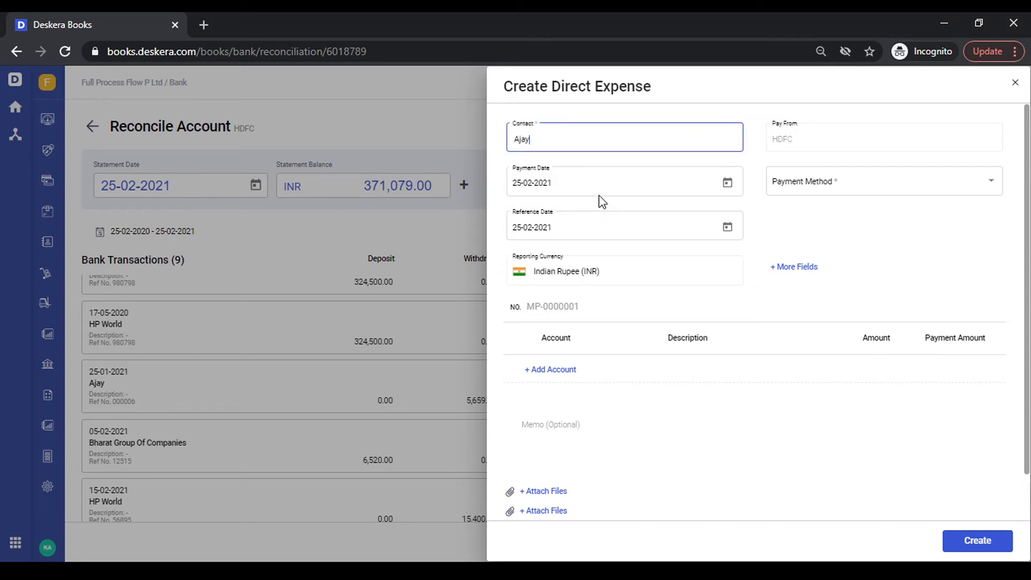
- Set the expense's payment method to Cheque with cheque number 000006
click(888, 194)
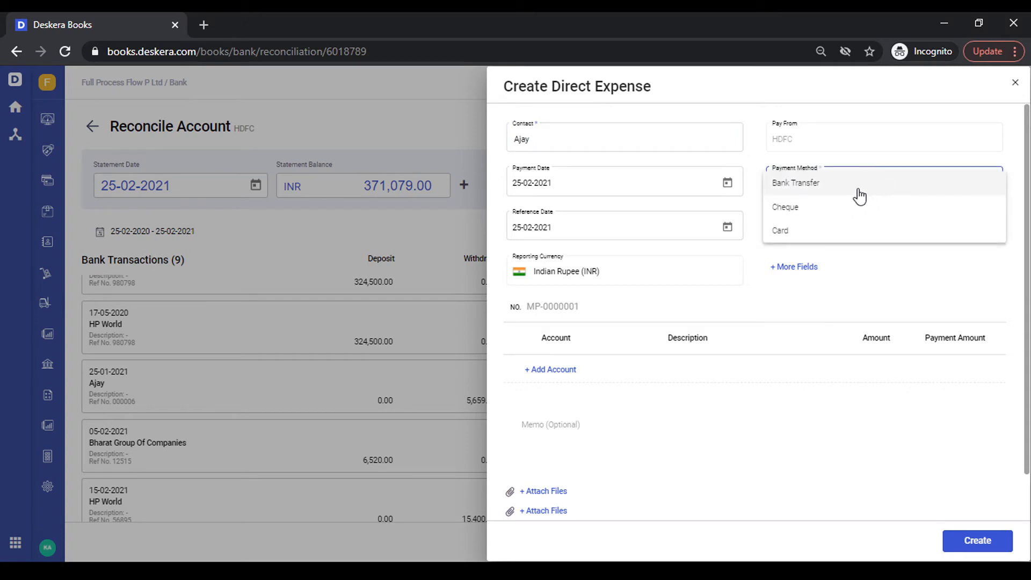
click(822, 213)
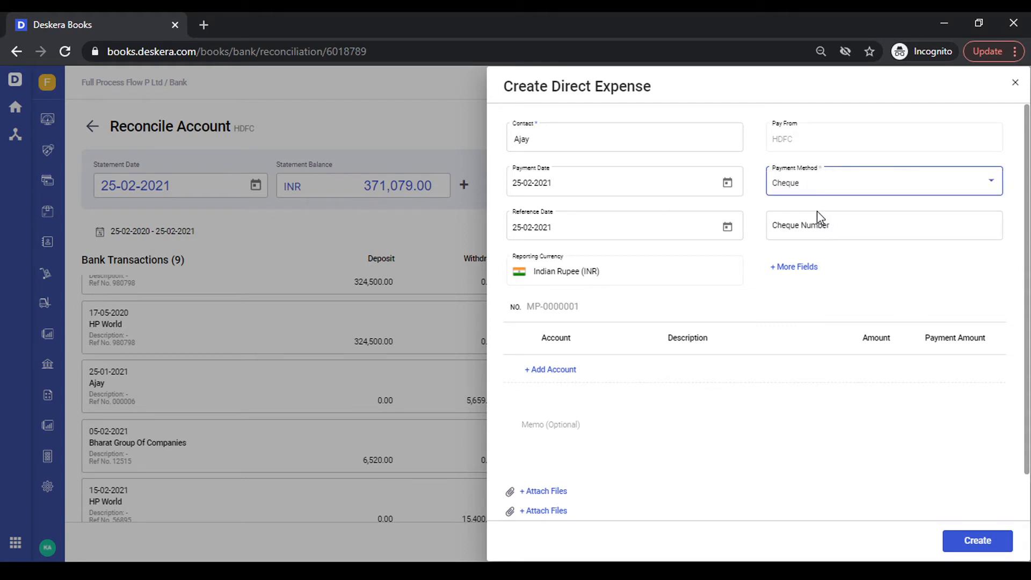
click(826, 228)
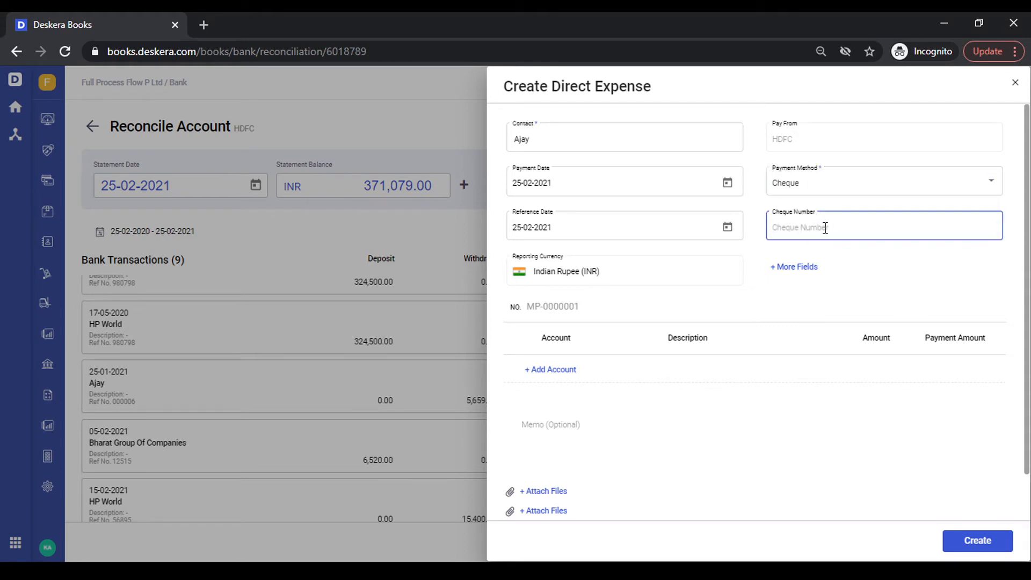
text(000006)
- Add a Travel Expenses account line with an amount of 5659 to the direct expense and create the record
click(553, 371)
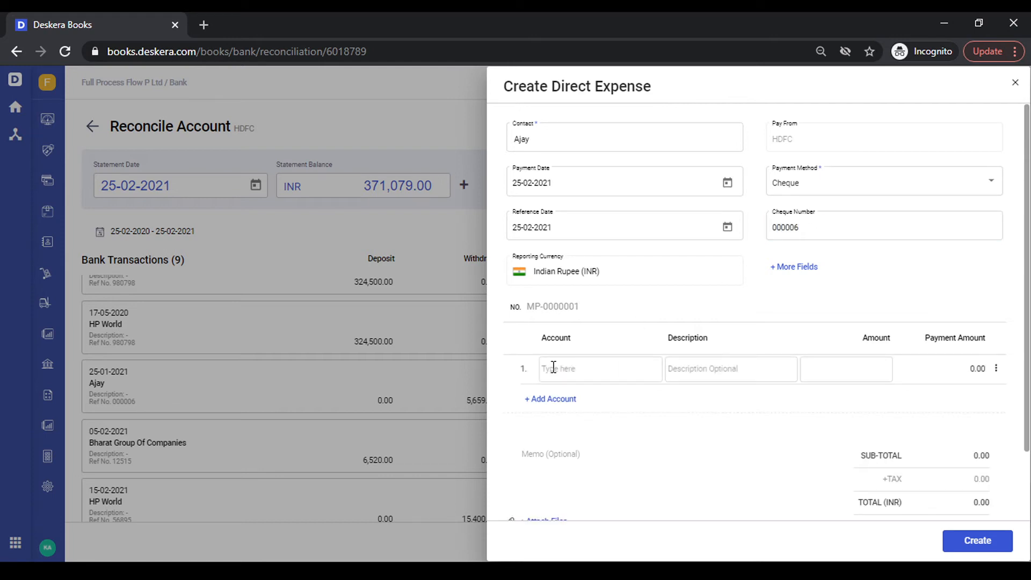
click(587, 370)
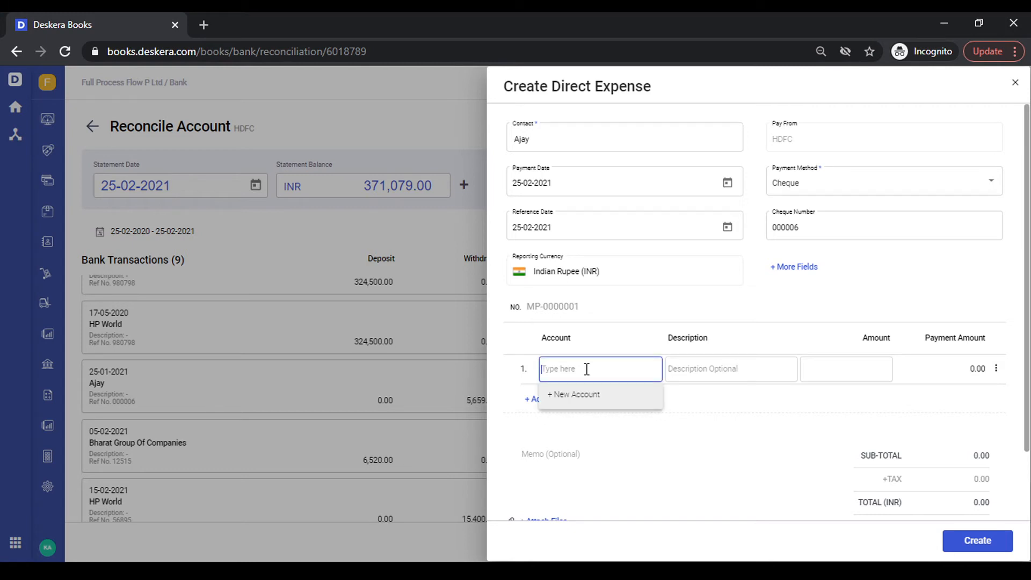
text(tra)
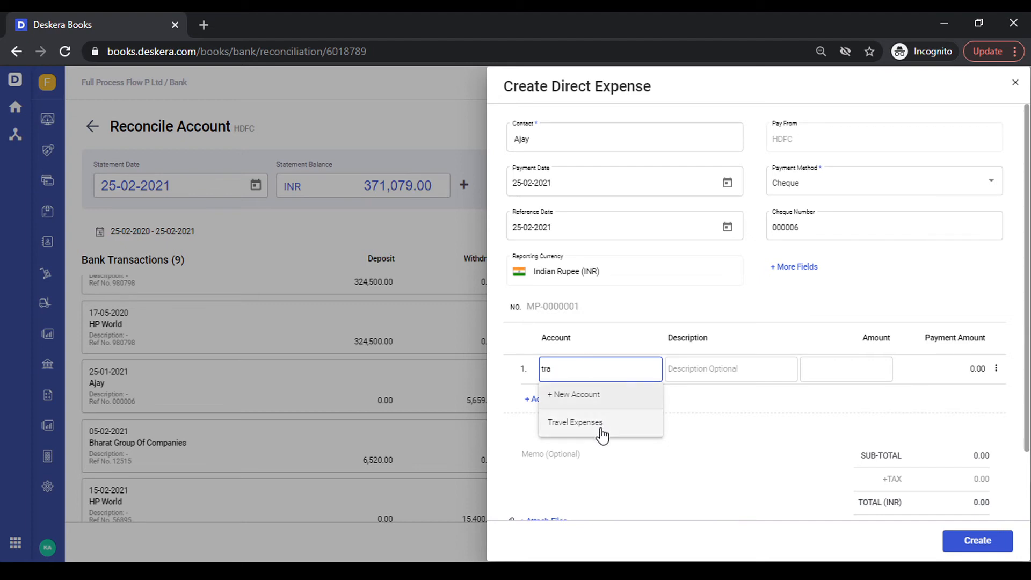
click(575, 423)
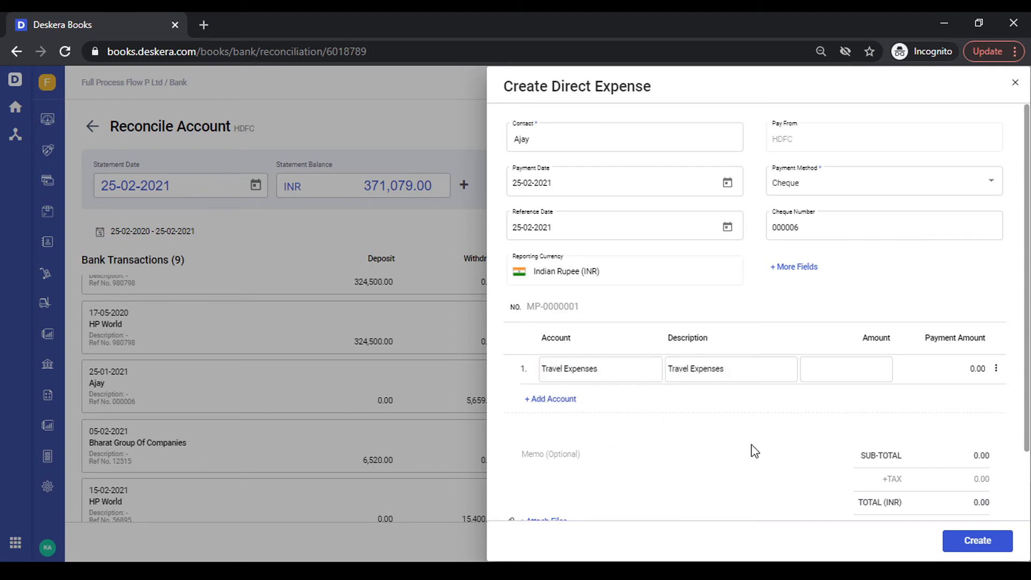
click(859, 367)
text(5659)
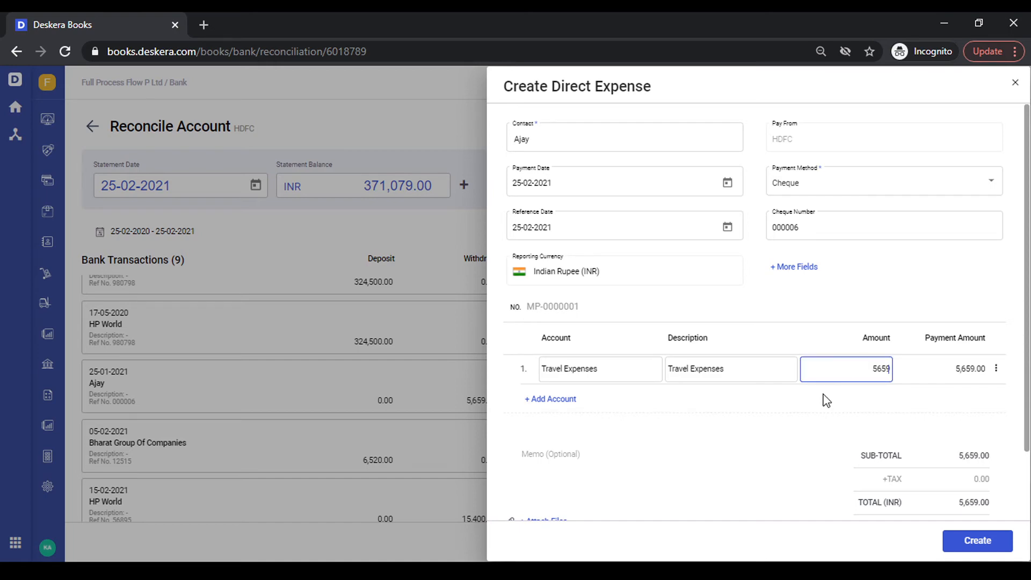
click(983, 535)
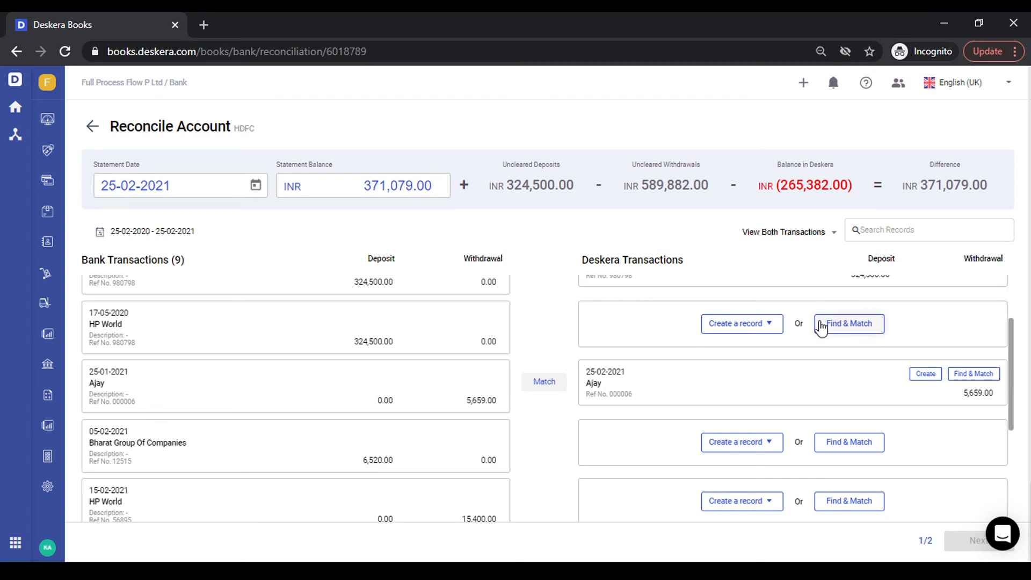
- Look up the possible Deskera matches for the unmatched 17-05-2020 HP World deposit, and close the lookup without matching
click(848, 324)
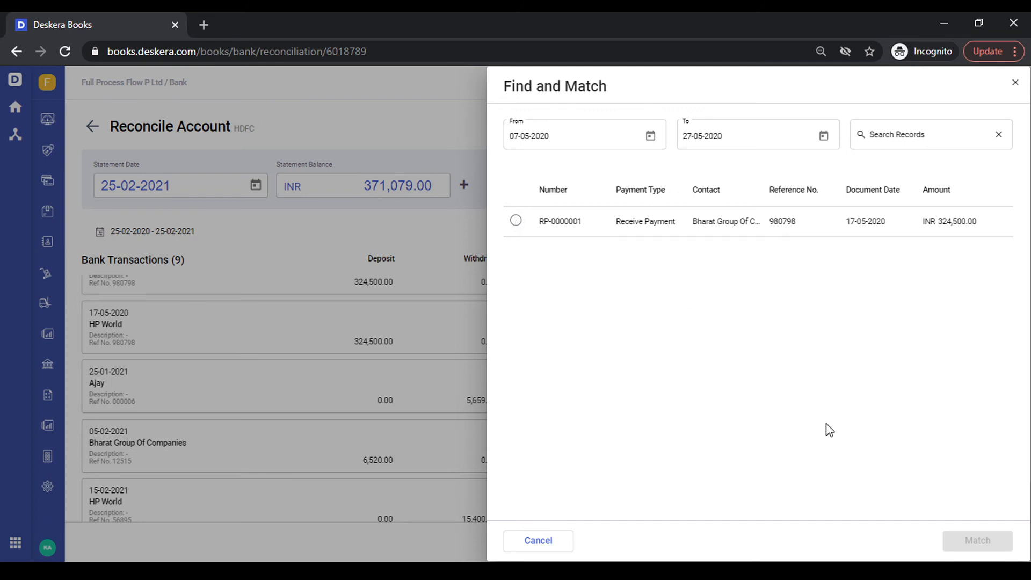
click(1016, 86)
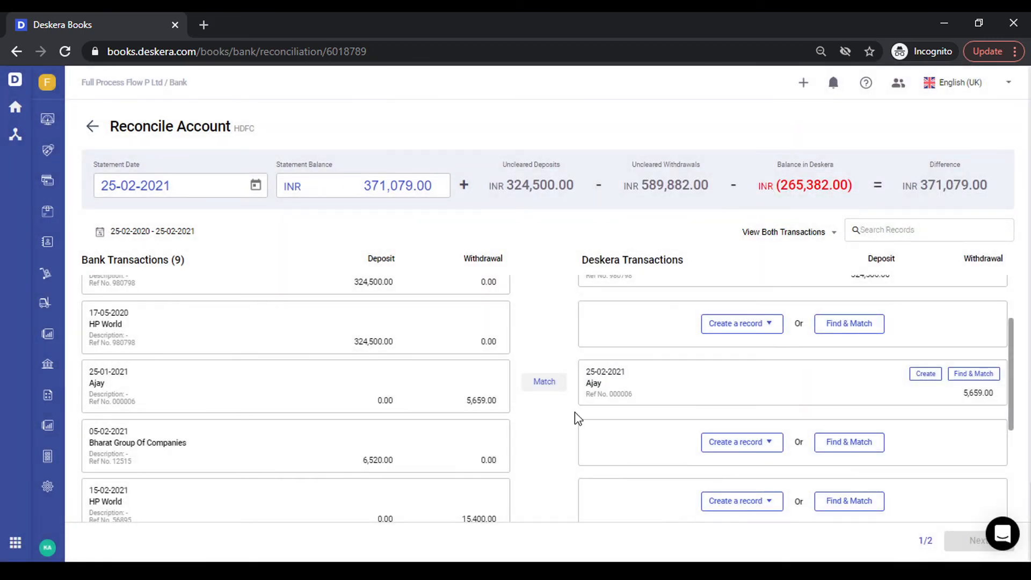
scroll(575, 412, down, 5)
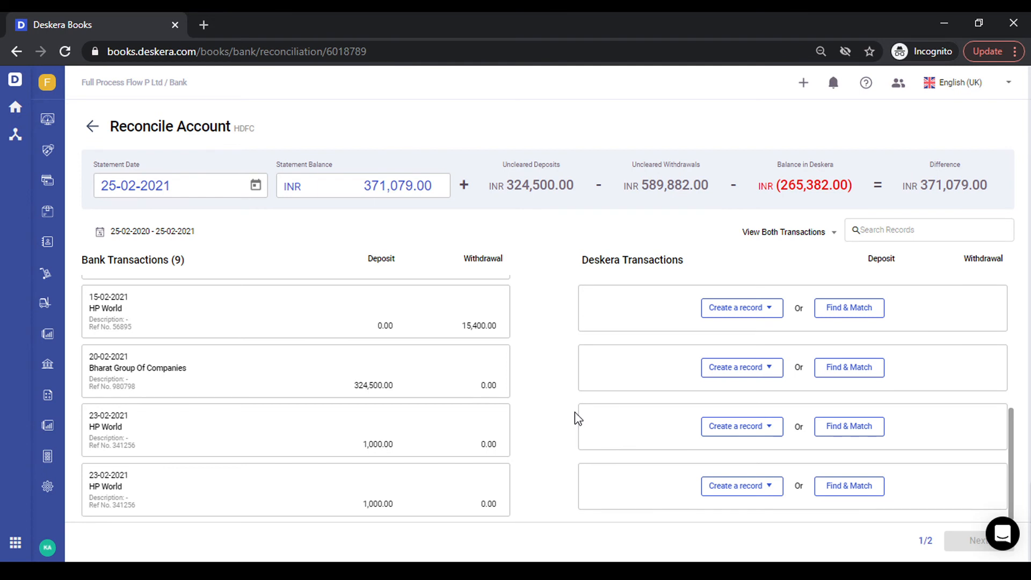
- Match the 17-05-2020 Bharat Group Of Companies bank deposit with its Deskera transaction
scroll(575, 418, up, 5)
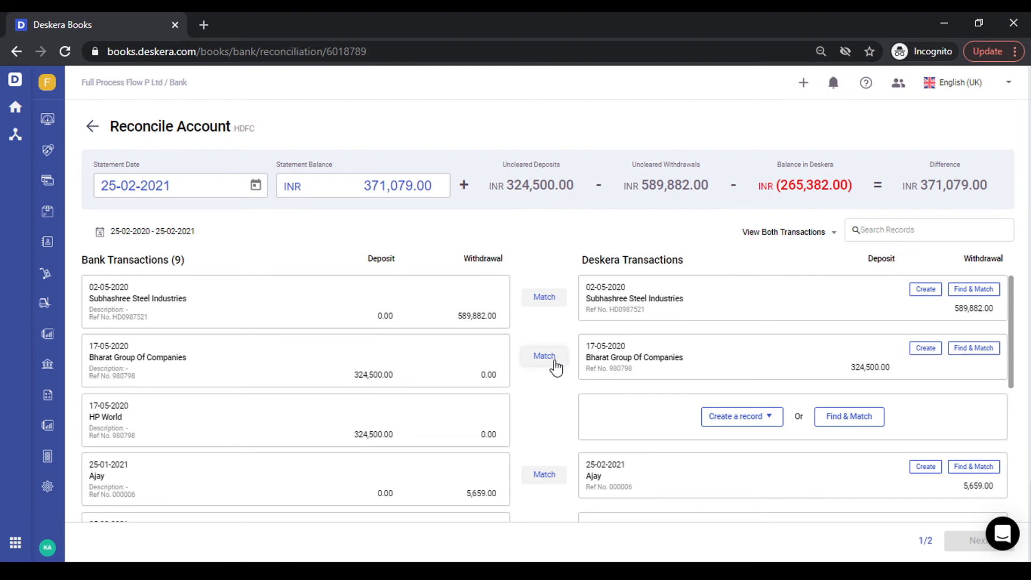
click(544, 356)
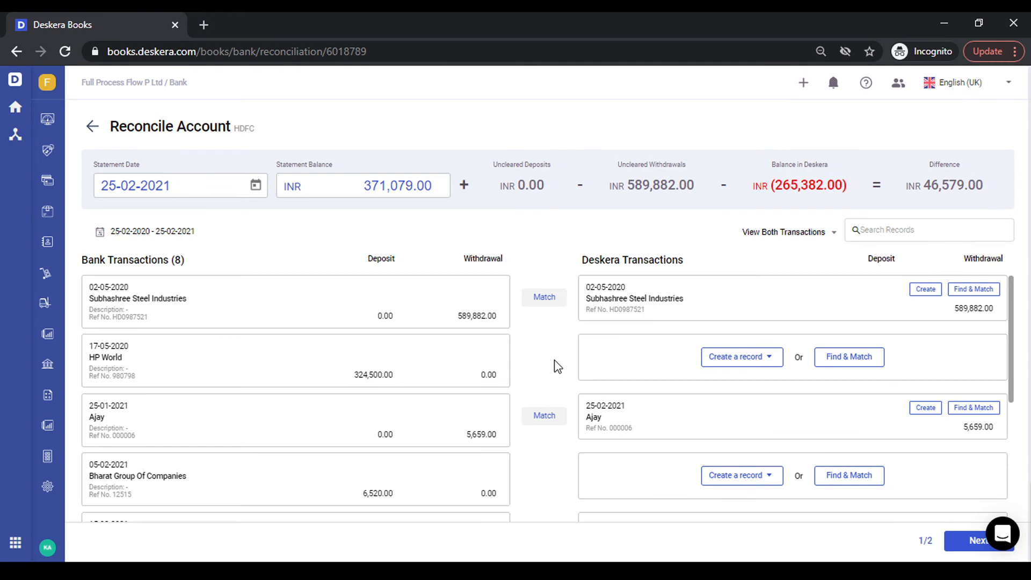
scroll(557, 366, down, 5)
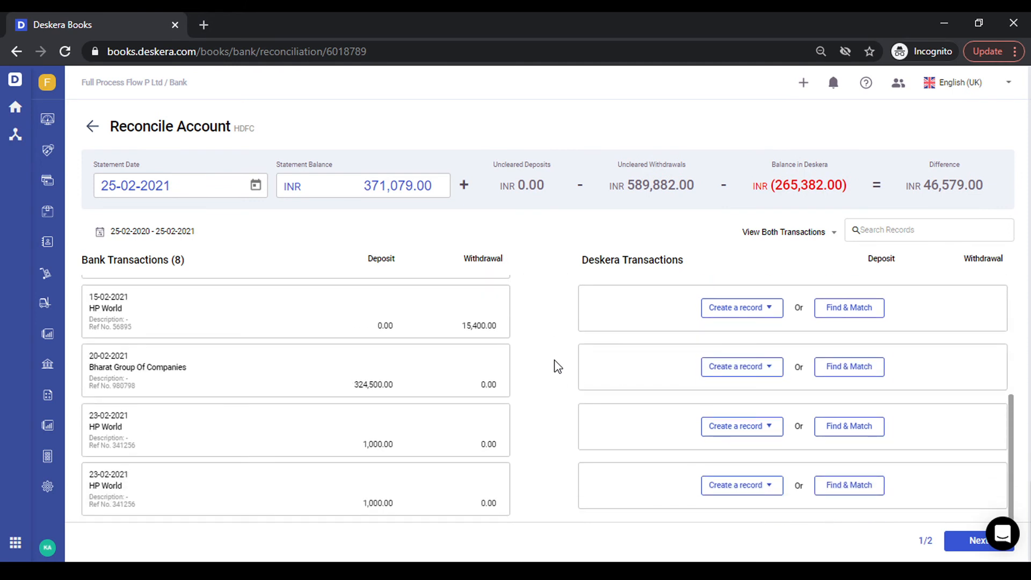
- Proceed to the matched transactions, confirm the reconciliation for period Feb 2021 with reconciliation date 2021-02-25, and save it
click(965, 547)
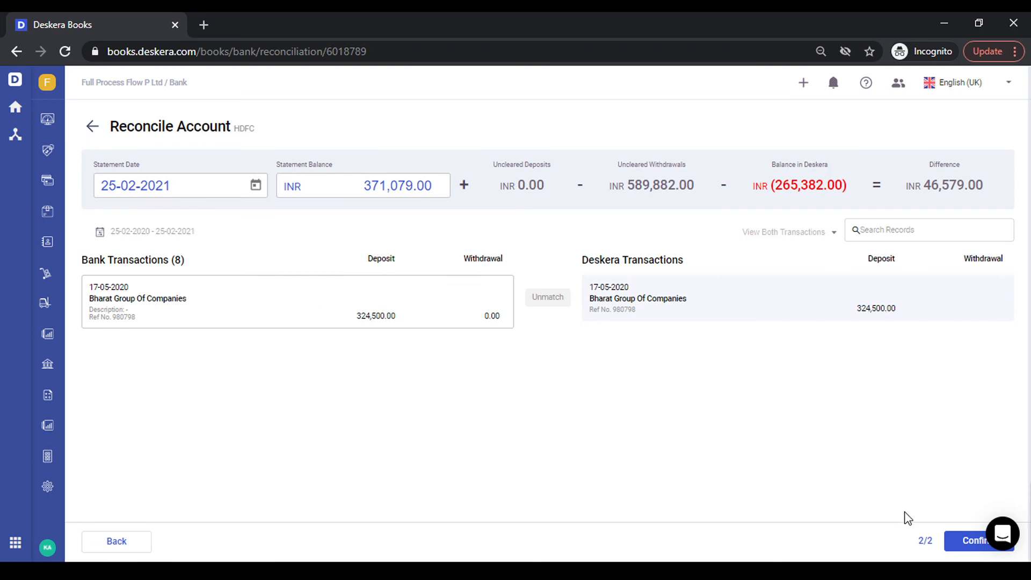
click(963, 542)
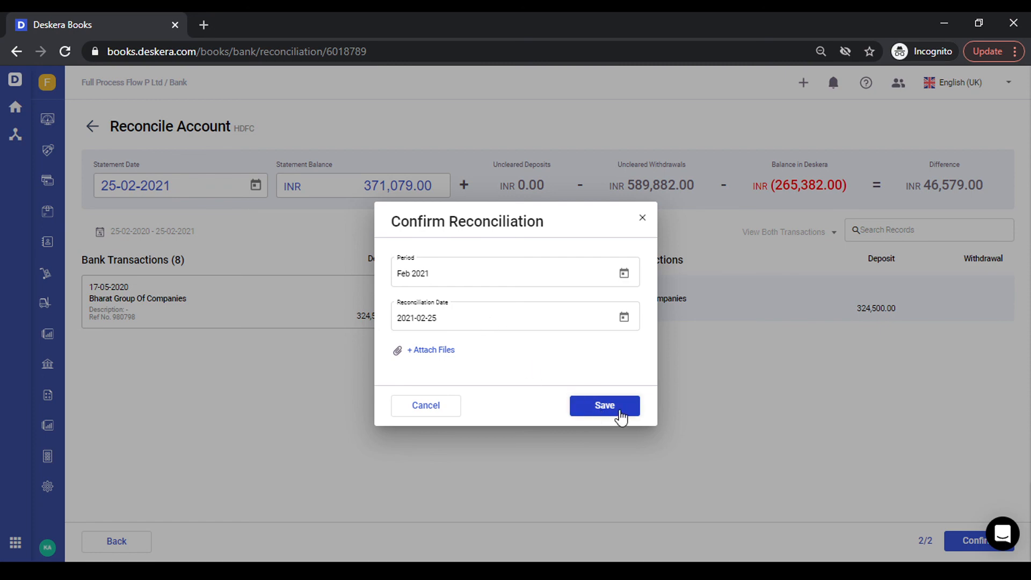
click(621, 415)
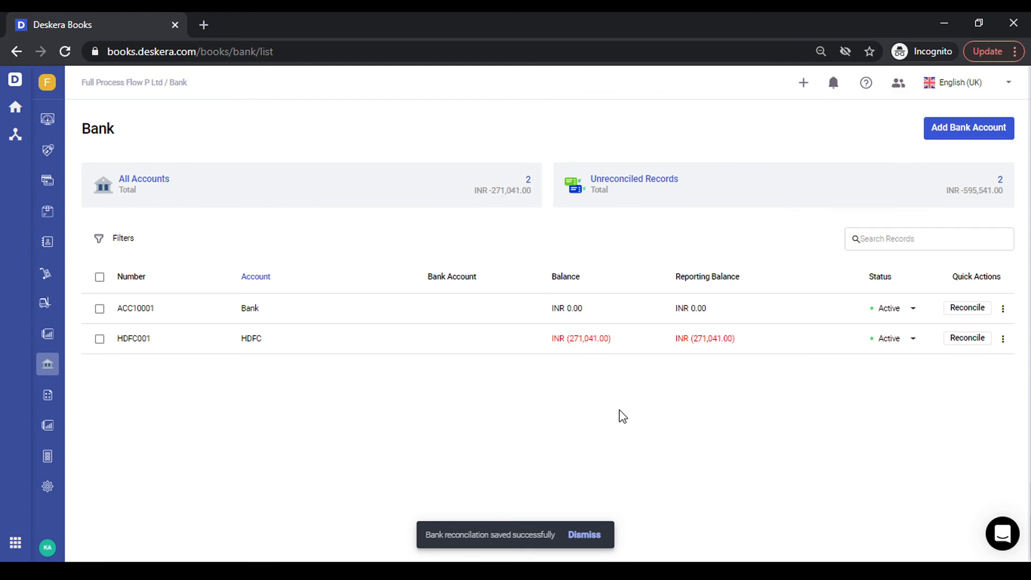
- Review the reconciliation status of the HDFC account's Deskera and imported transactions, and return to the bank list
click(325, 344)
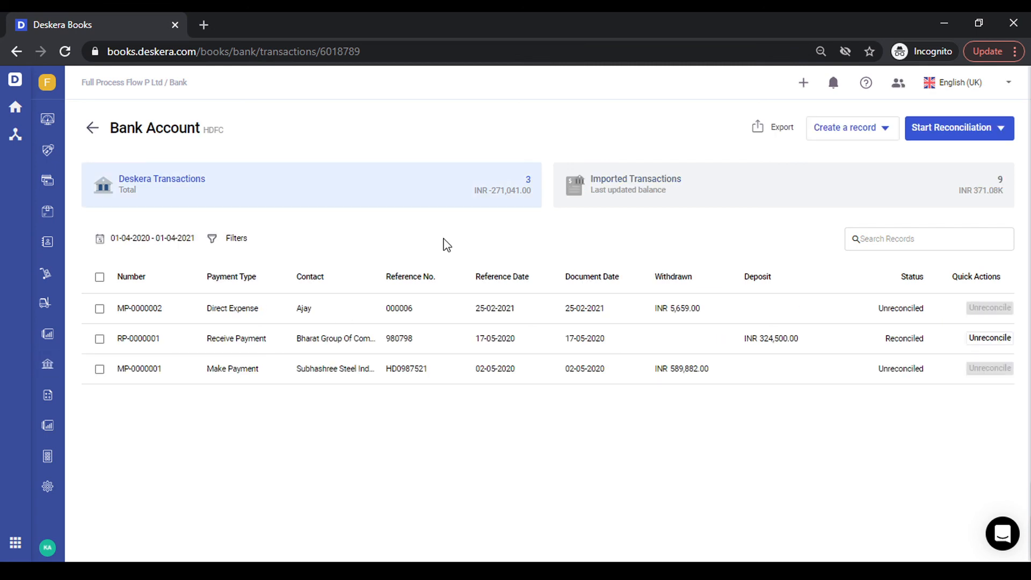
click(734, 202)
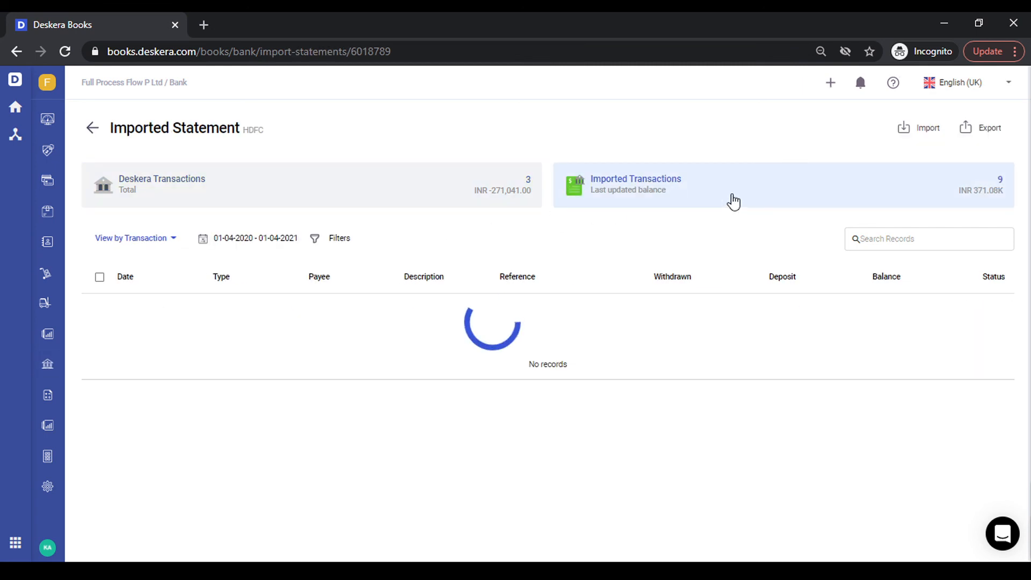
scroll(740, 462, down, 1)
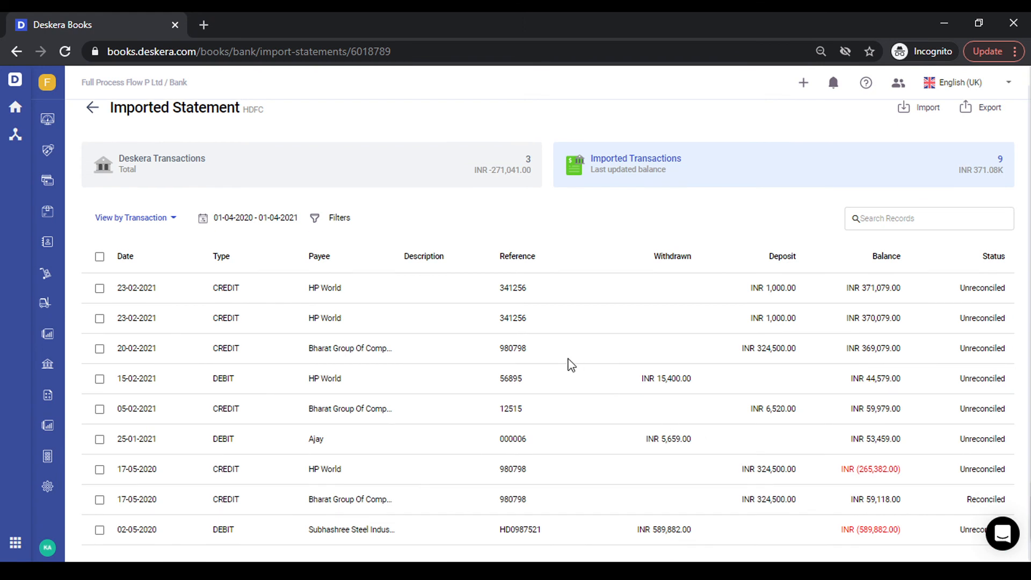
scroll(567, 359, up, 1)
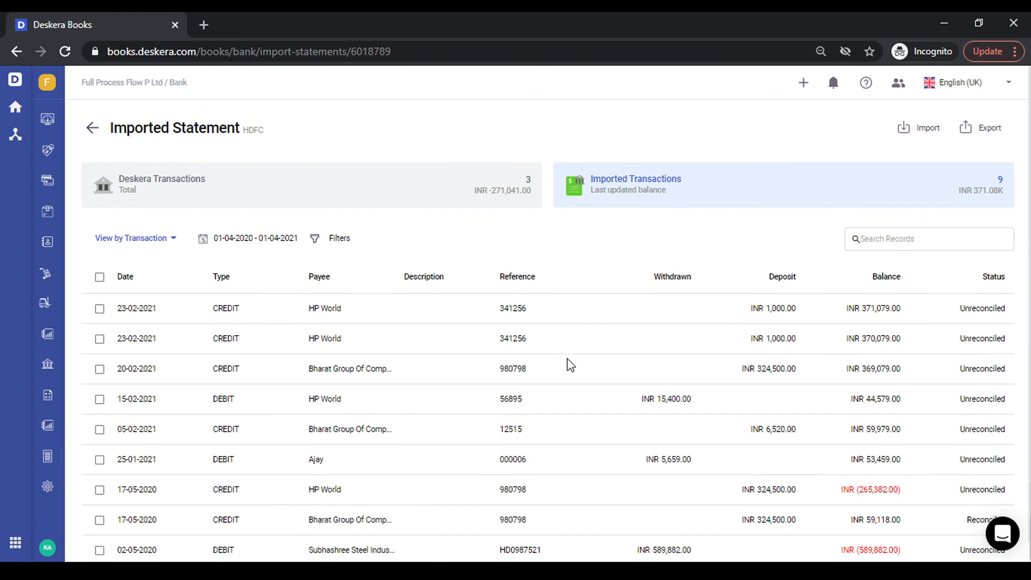
click(87, 127)
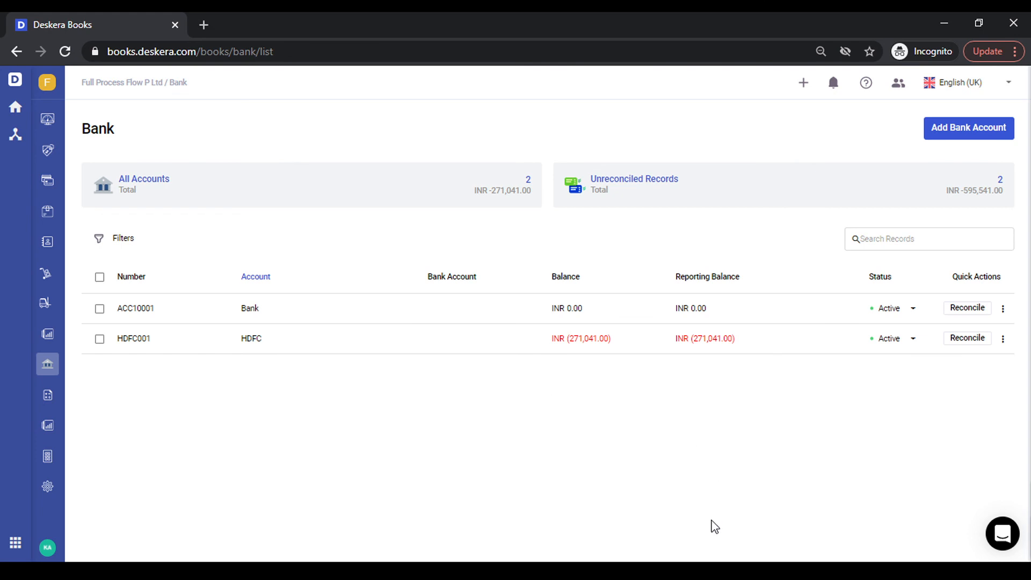
click(701, 571)
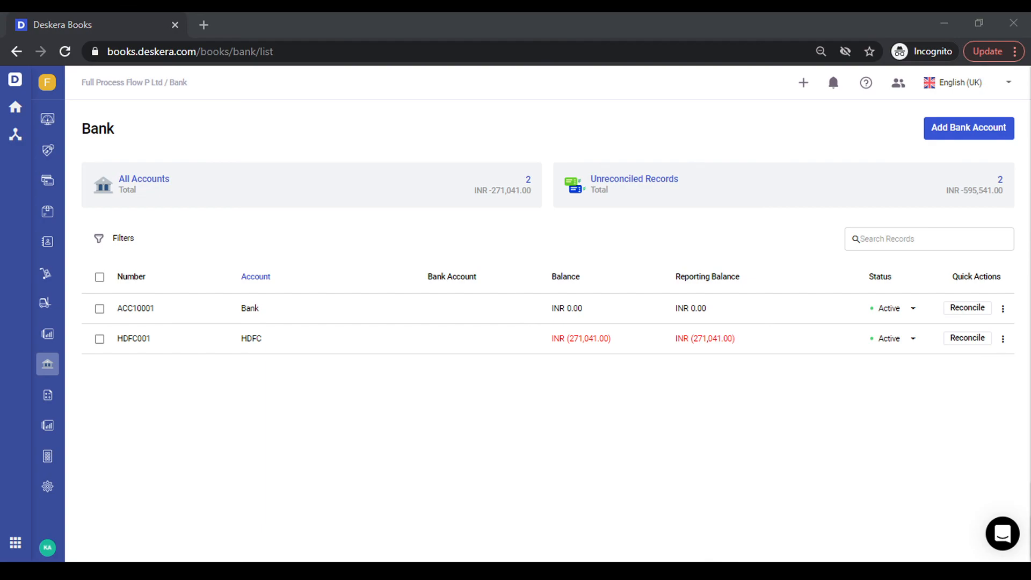